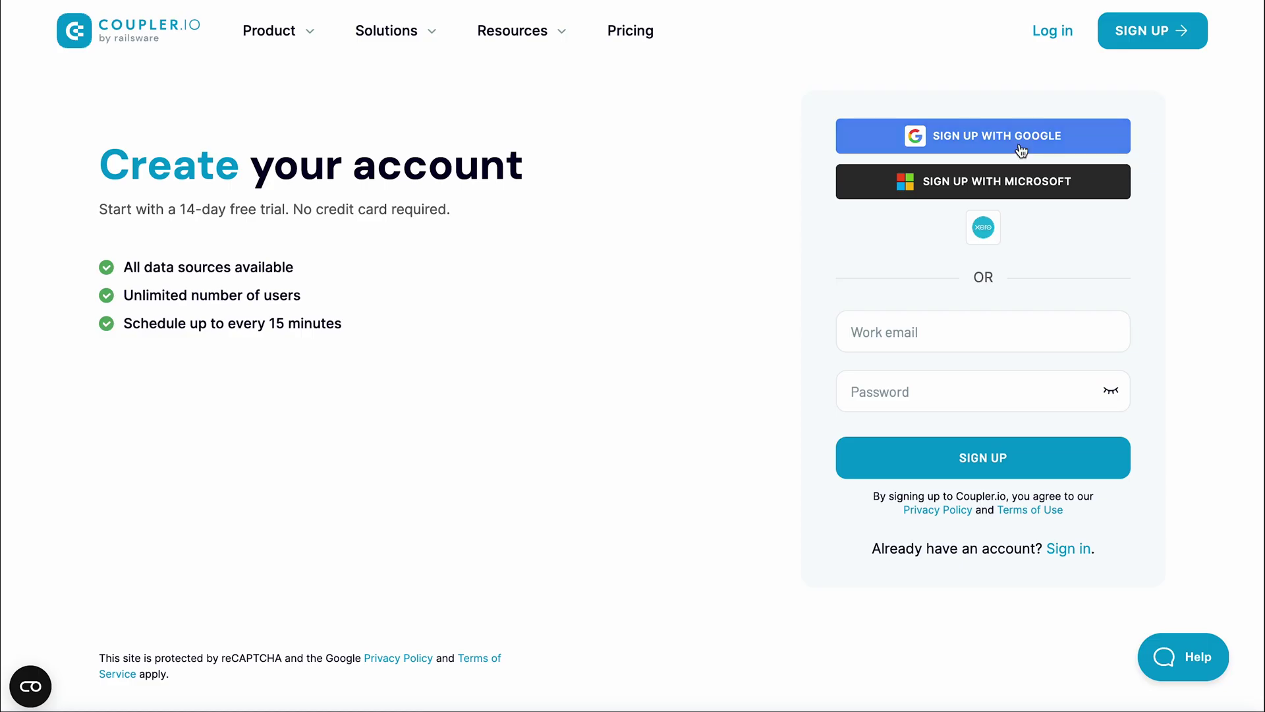
- Sign up with Google and grant Coupler.io calendar access for the Coupler.io Demo account
{"action": "left_click", "coordinate": [1022, 150]}
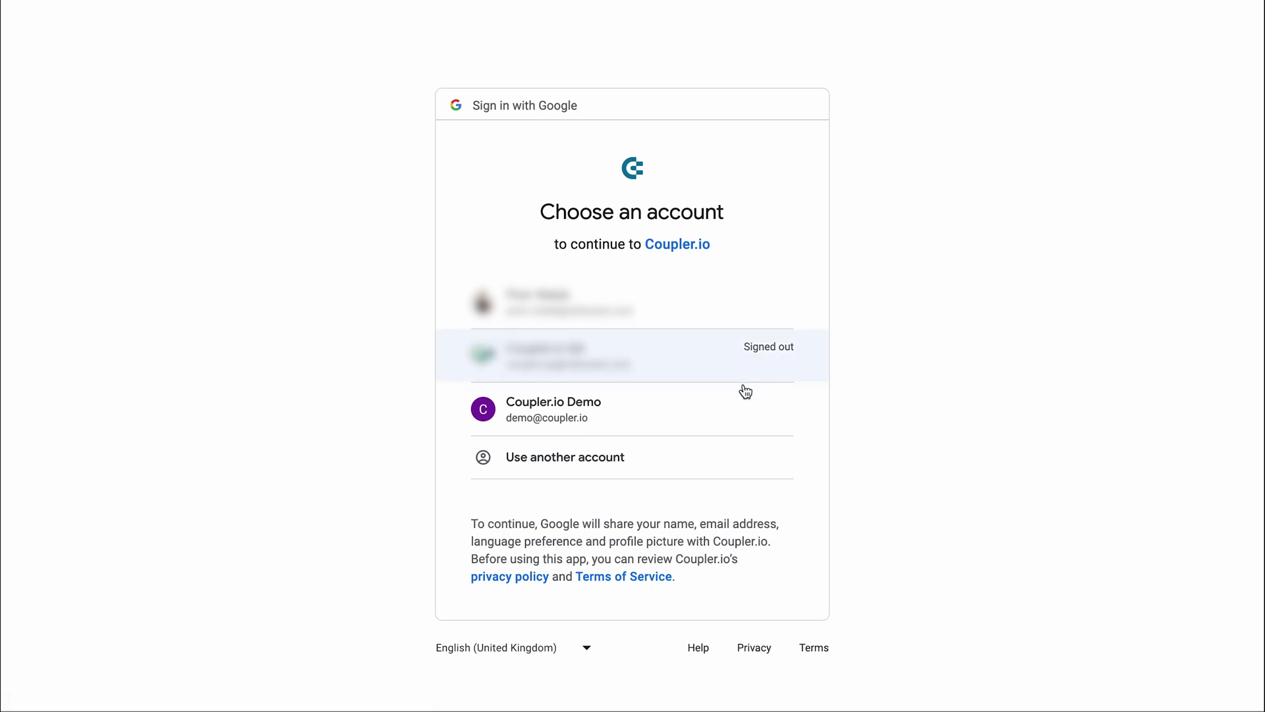
{"action": "left_click", "coordinate": [718, 399]}
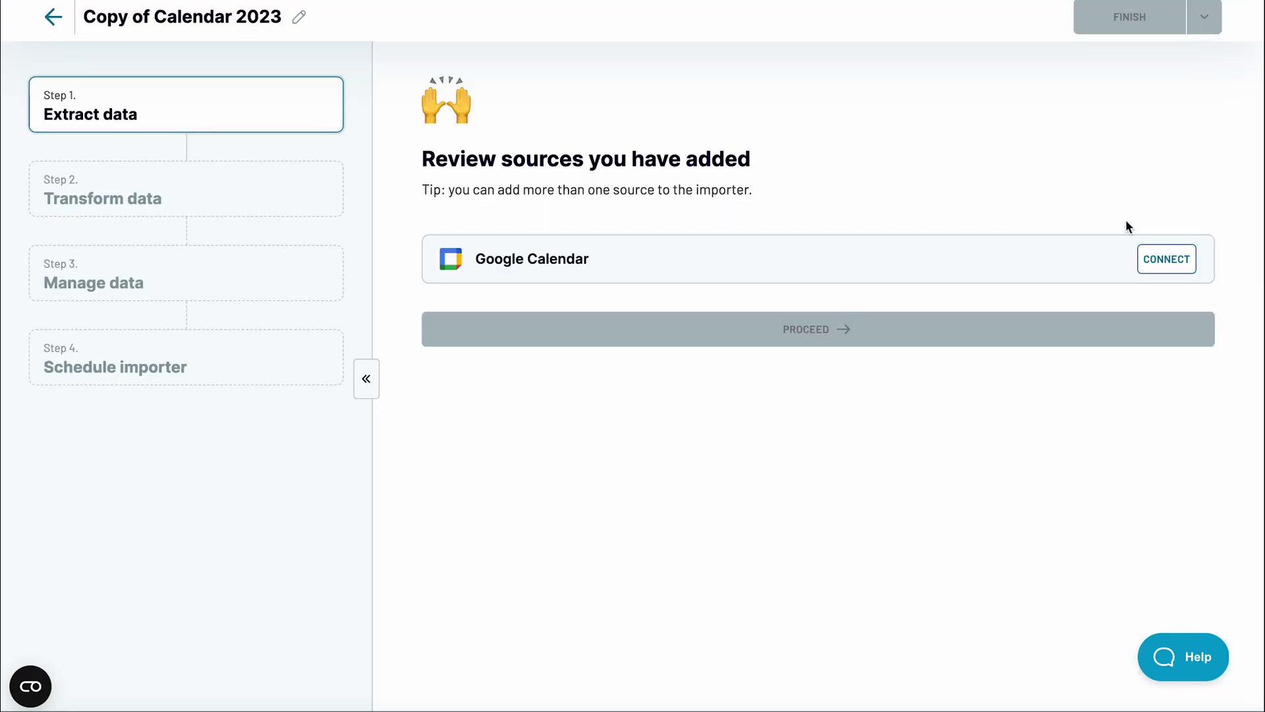
{"action": "left_click", "coordinate": [1145, 262]}
{"action": "left_click", "coordinate": [953, 302]}
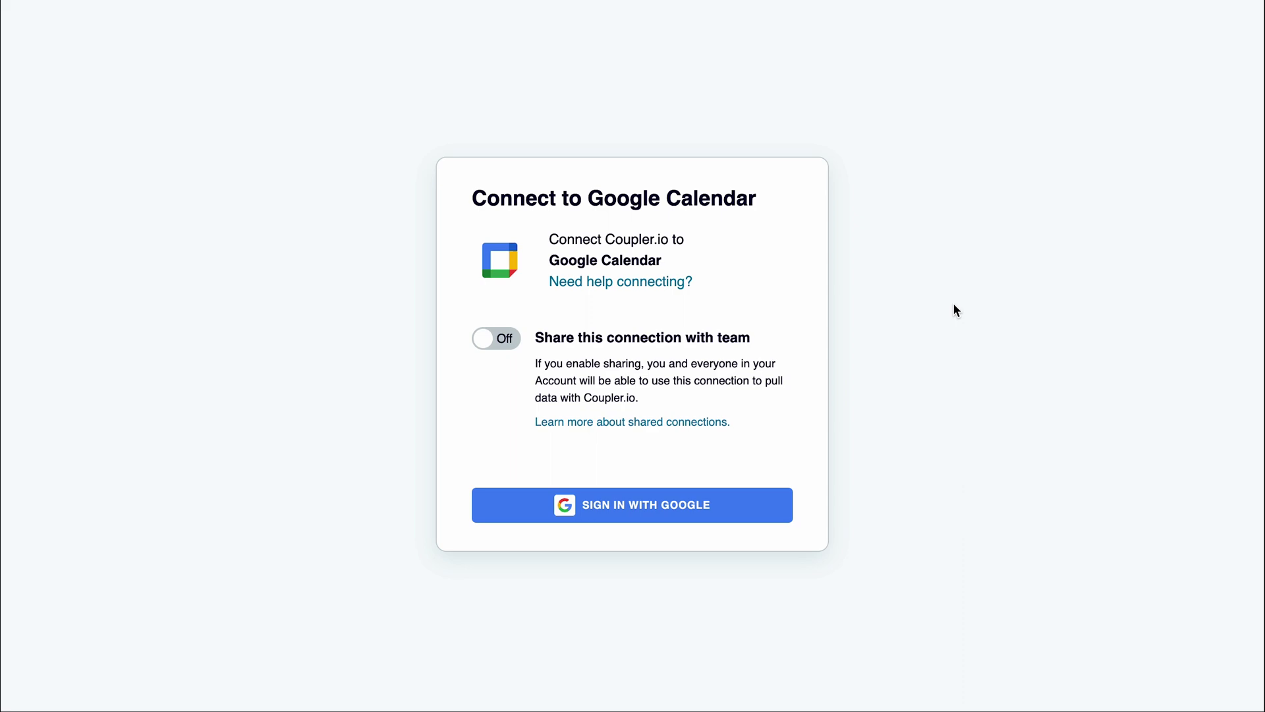
{"action": "left_click", "coordinate": [736, 511]}
{"action": "left_click", "coordinate": [669, 420]}
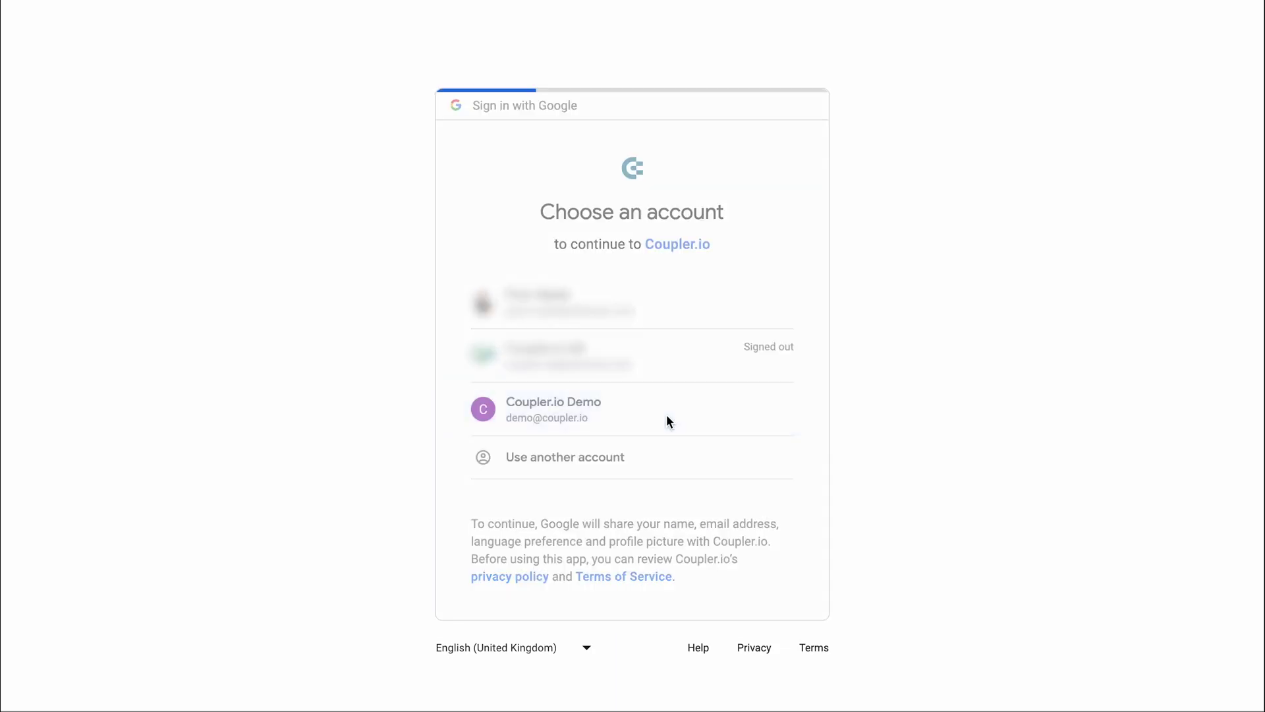
{"action": "left_click", "coordinate": [783, 301]}
{"action": "scroll", "coordinate": [788, 303], "scroll_direction": "down", "scroll_amount": 3}
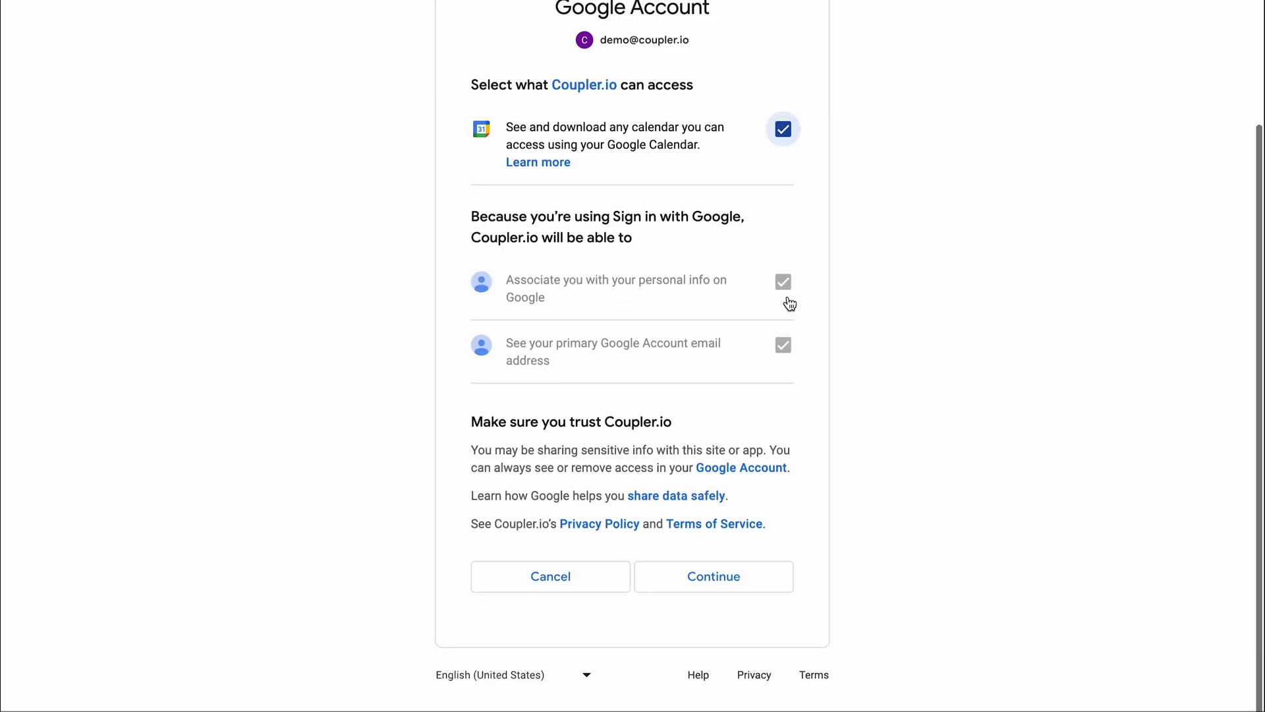
{"action": "left_click", "coordinate": [749, 584]}
{"action": "left_click", "coordinate": [723, 352]}
{"action": "left_click", "coordinate": [679, 389]}
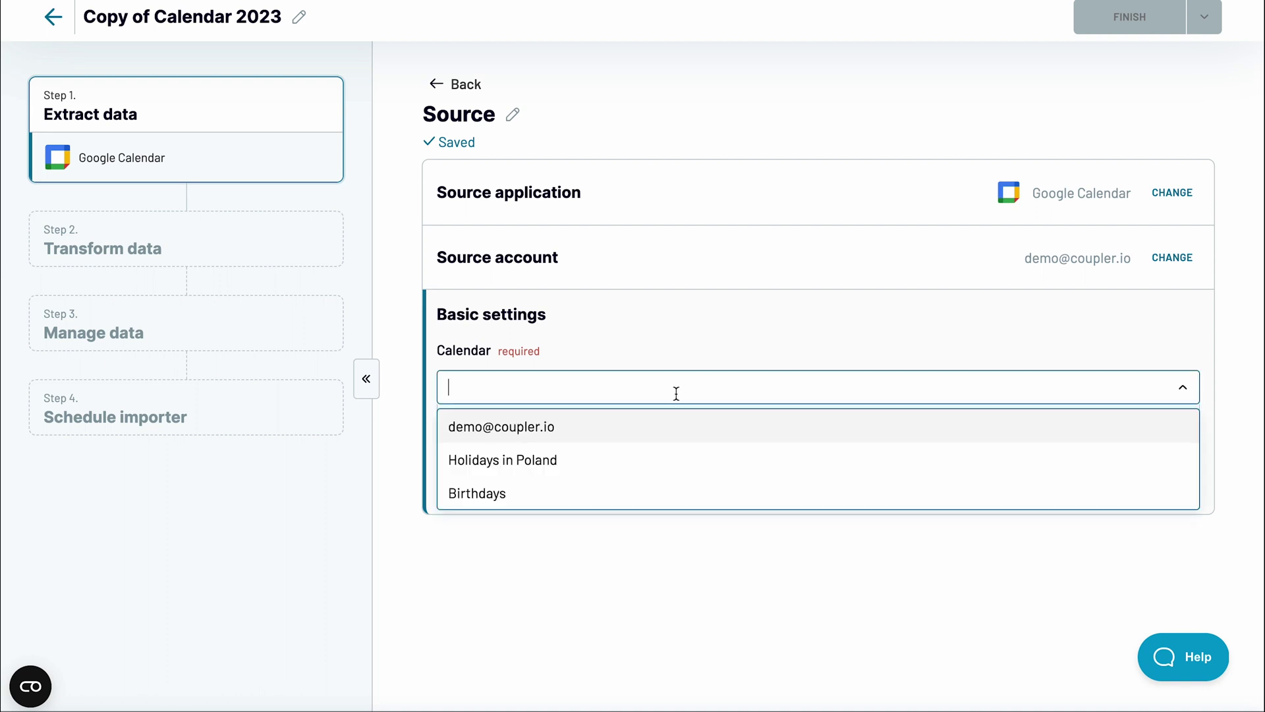
{"action": "left_click", "coordinate": [656, 433]}
{"action": "left_click", "coordinate": [684, 484]}
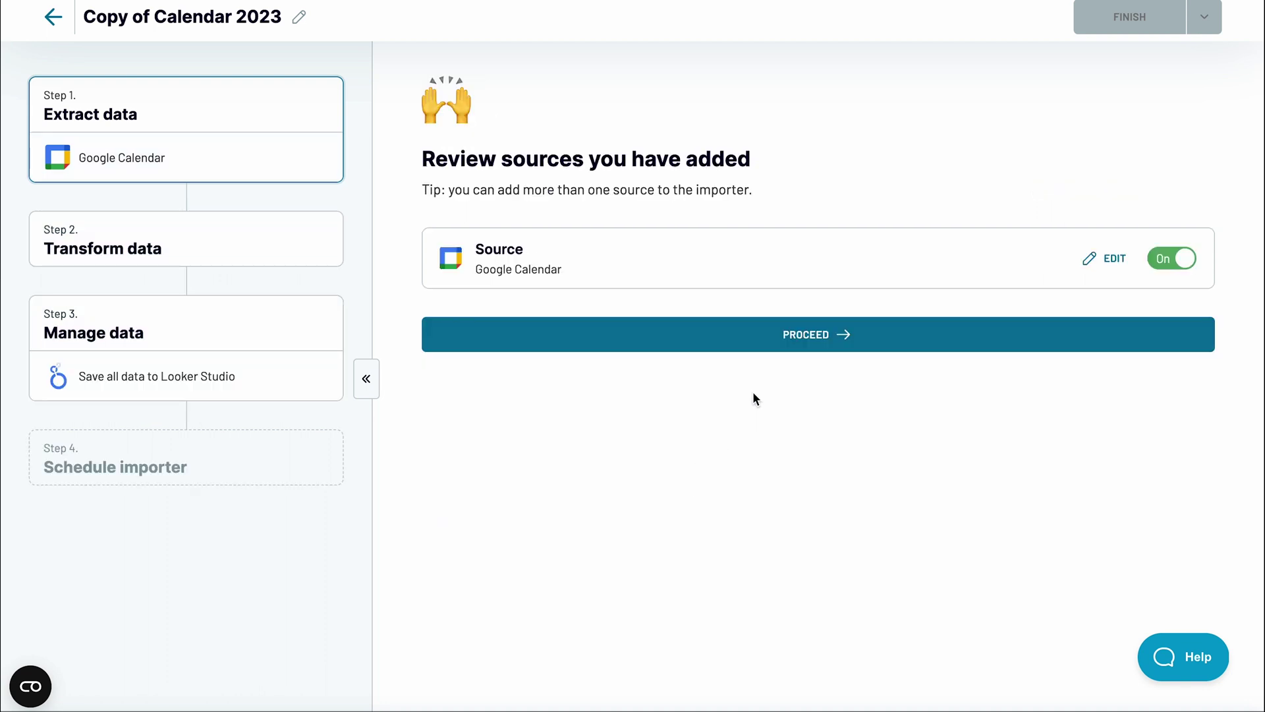
{"action": "left_click", "coordinate": [794, 338]}
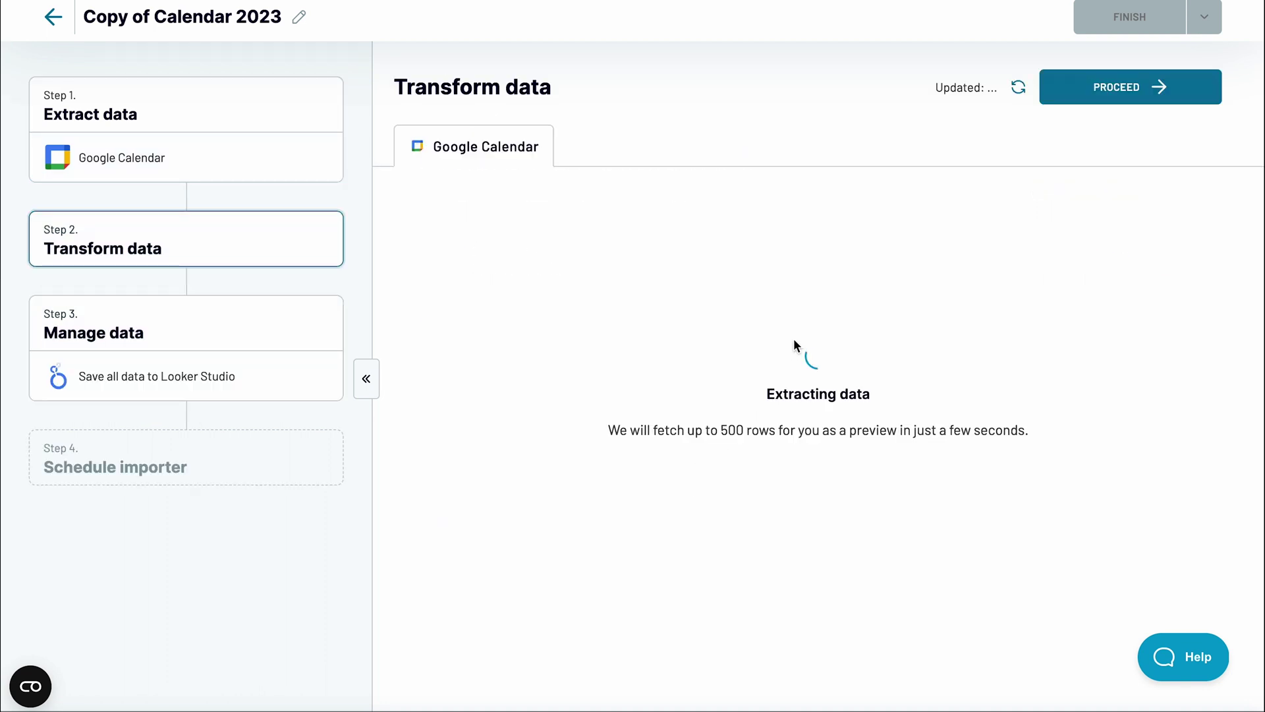
- Generate the Looker Studio data source and authorize the Coupler.io connector with the Demo account
{"action": "left_click", "coordinate": [1099, 103]}
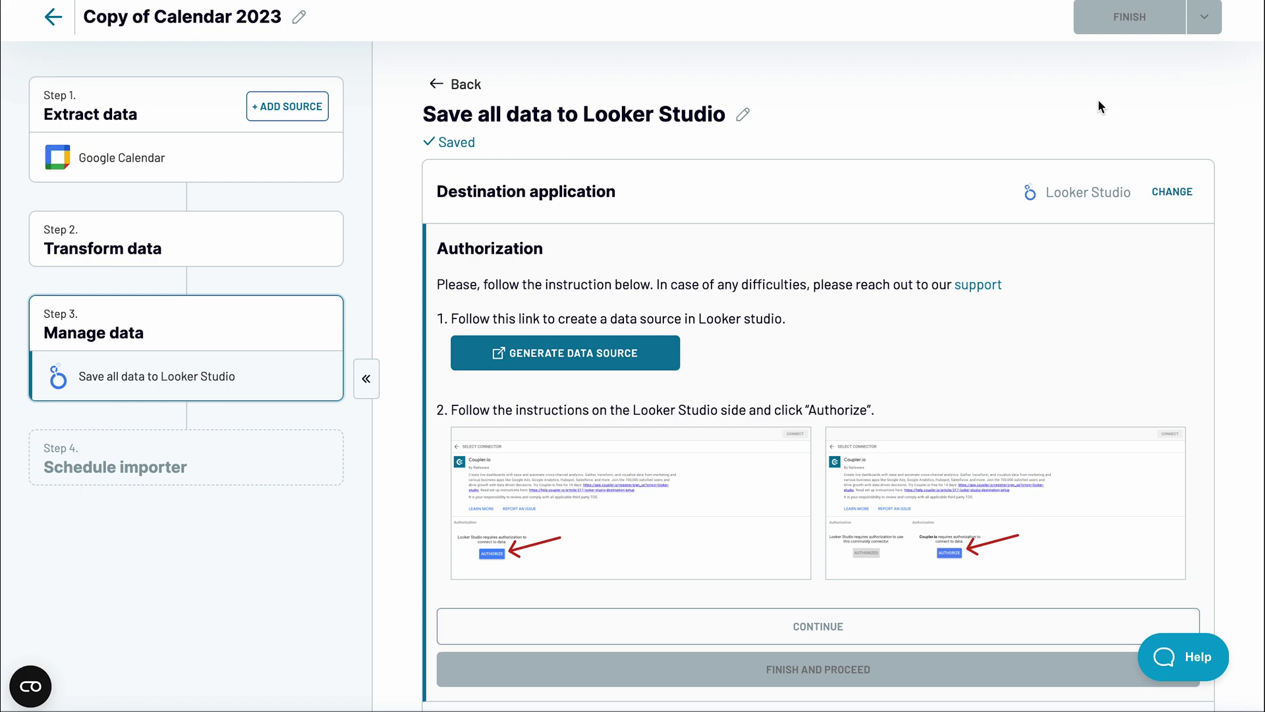
{"action": "left_click", "coordinate": [628, 358]}
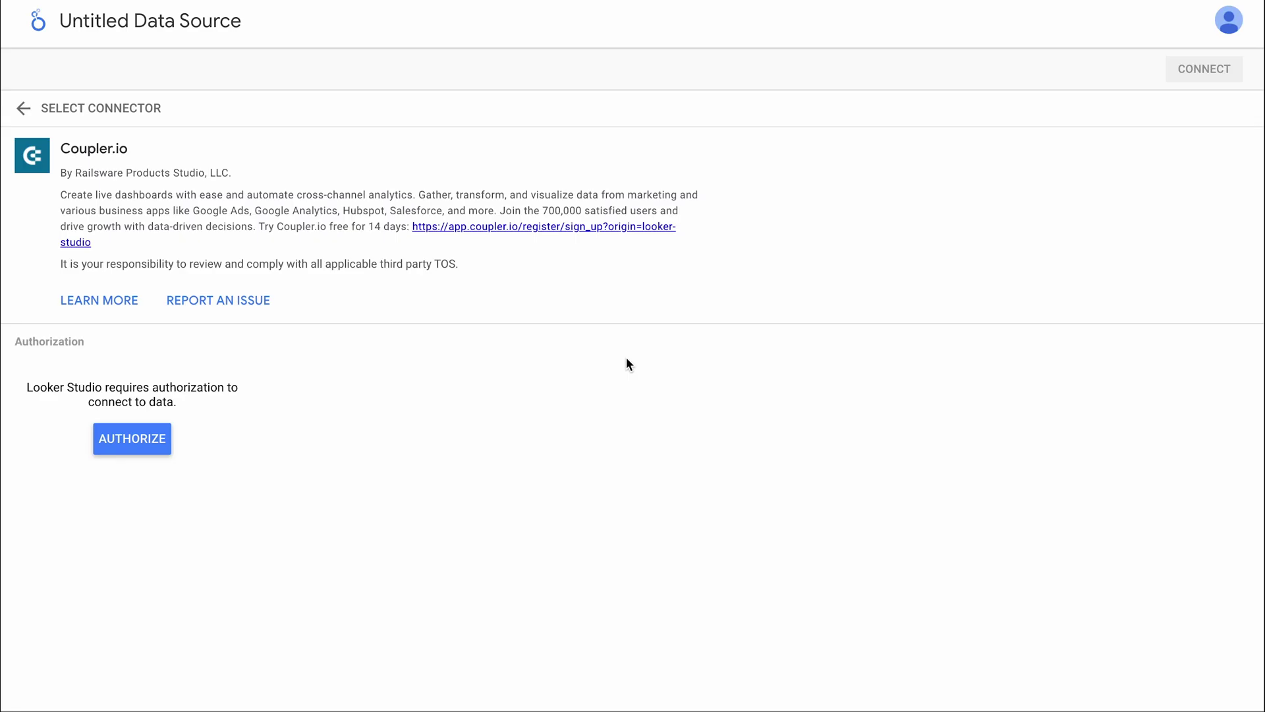
{"action": "left_click", "coordinate": [158, 444]}
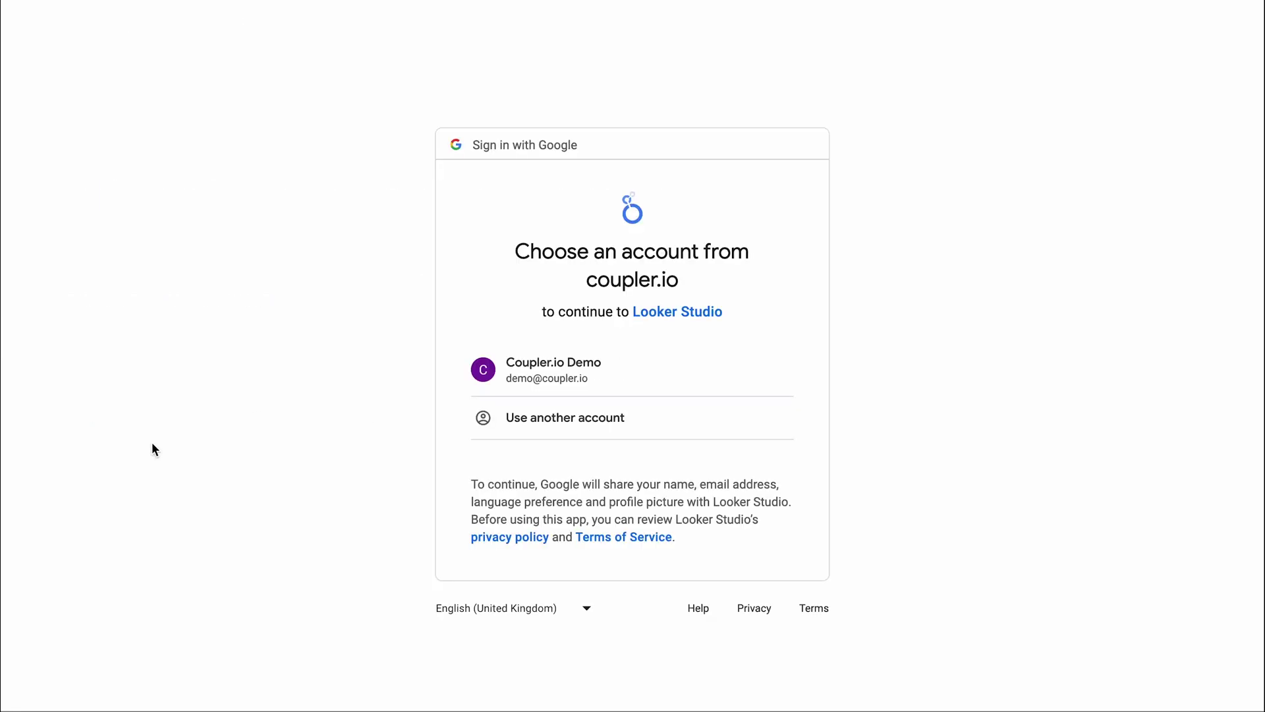
{"action": "left_click", "coordinate": [485, 370]}
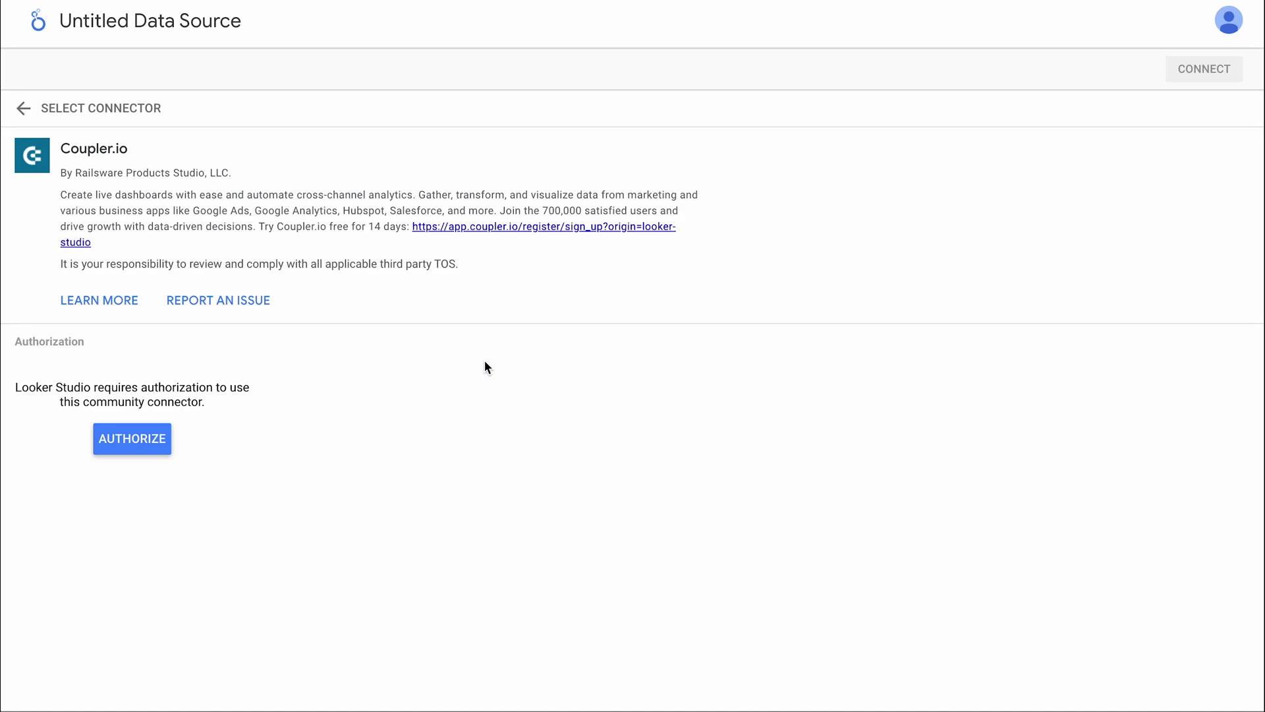
{"action": "left_click", "coordinate": [159, 440]}
{"action": "left_click", "coordinate": [489, 373]}
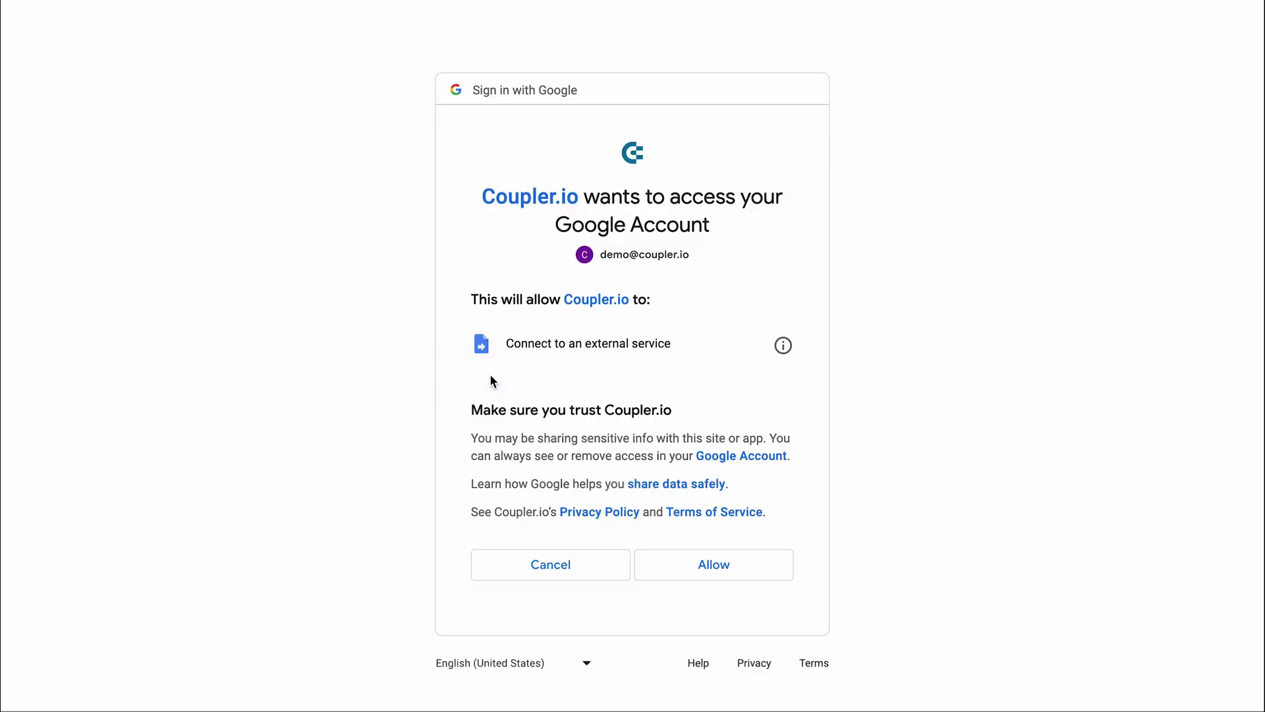
{"action": "left_click", "coordinate": [688, 552]}
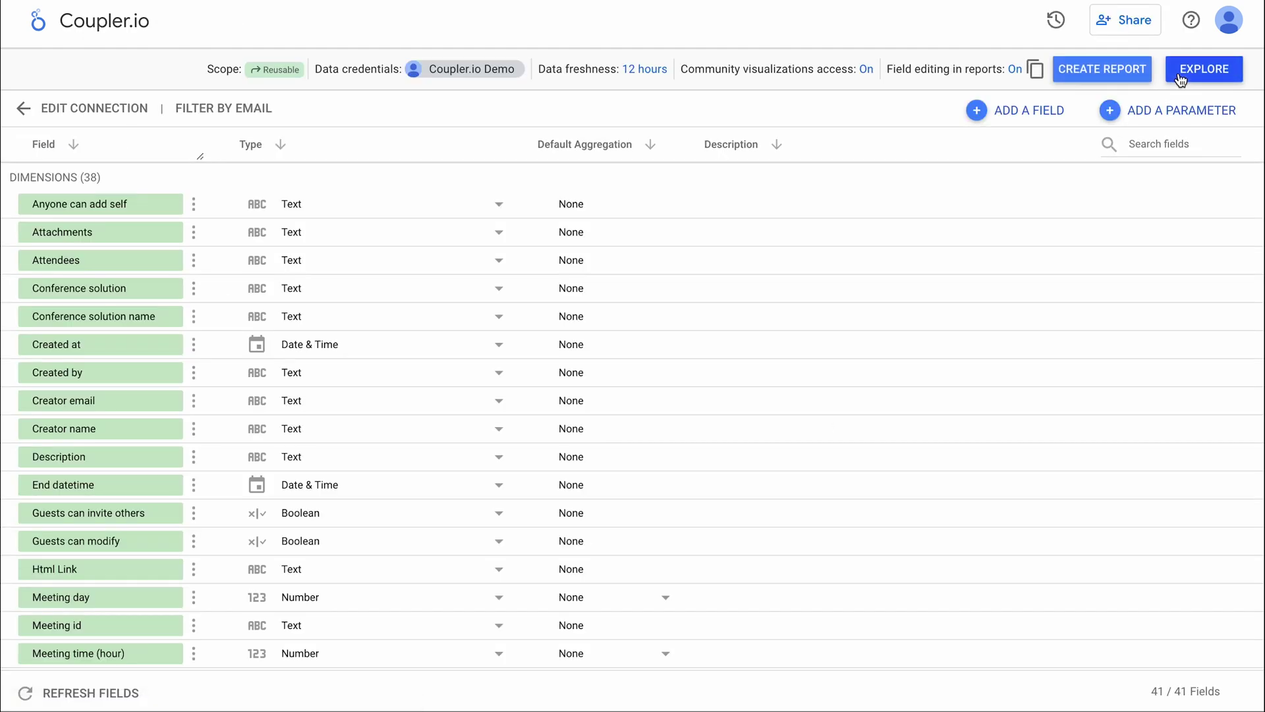
- Create a new Looker Studio report from the calendar data source
{"action": "left_click", "coordinate": [1105, 79]}
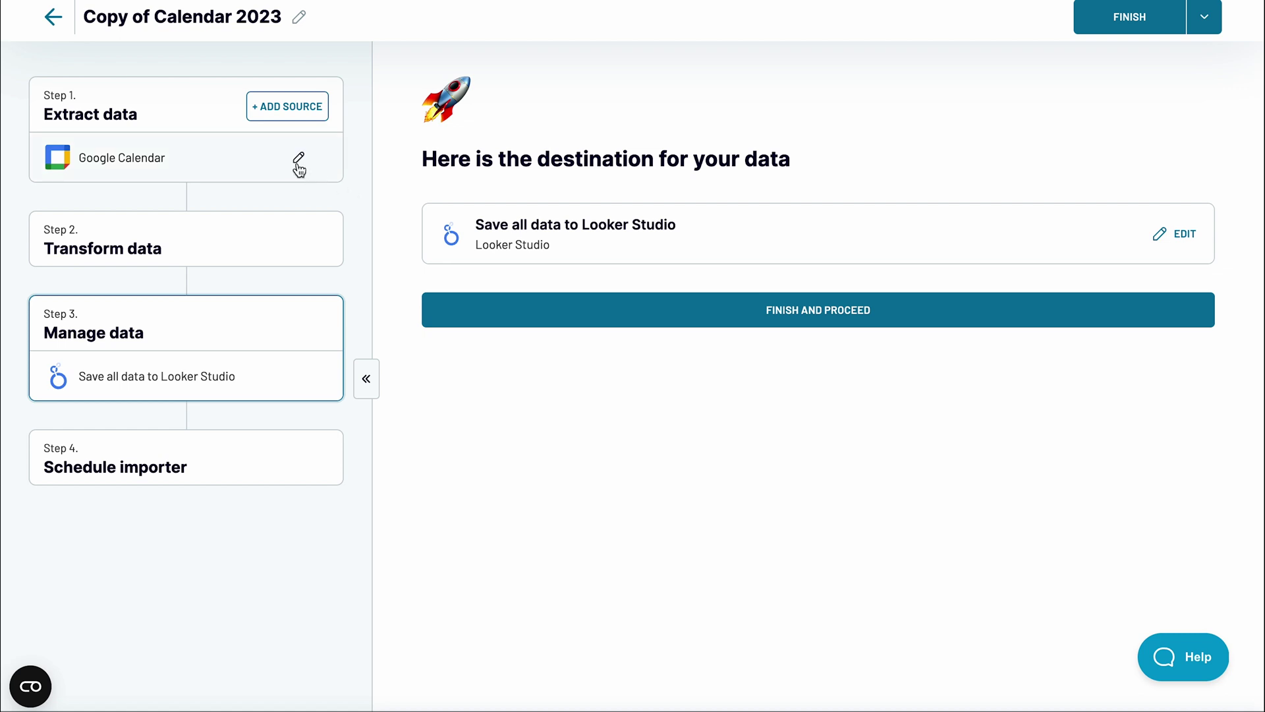
- Reopen the Google Calendar source's basic settings and clear the fixed start and end dates
{"action": "left_click", "coordinate": [298, 164]}
{"action": "left_click", "coordinate": [1173, 523]}
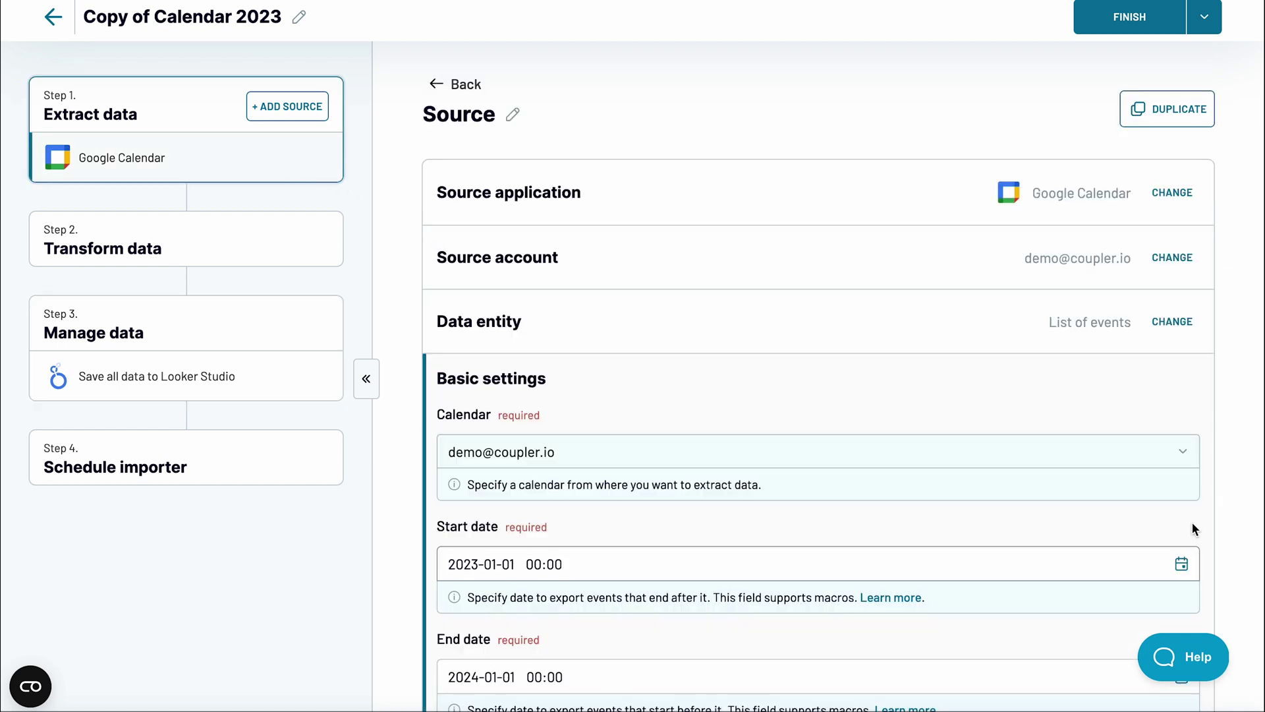
{"action": "scroll", "coordinate": [992, 557], "scroll_direction": "down", "scroll_amount": 3}
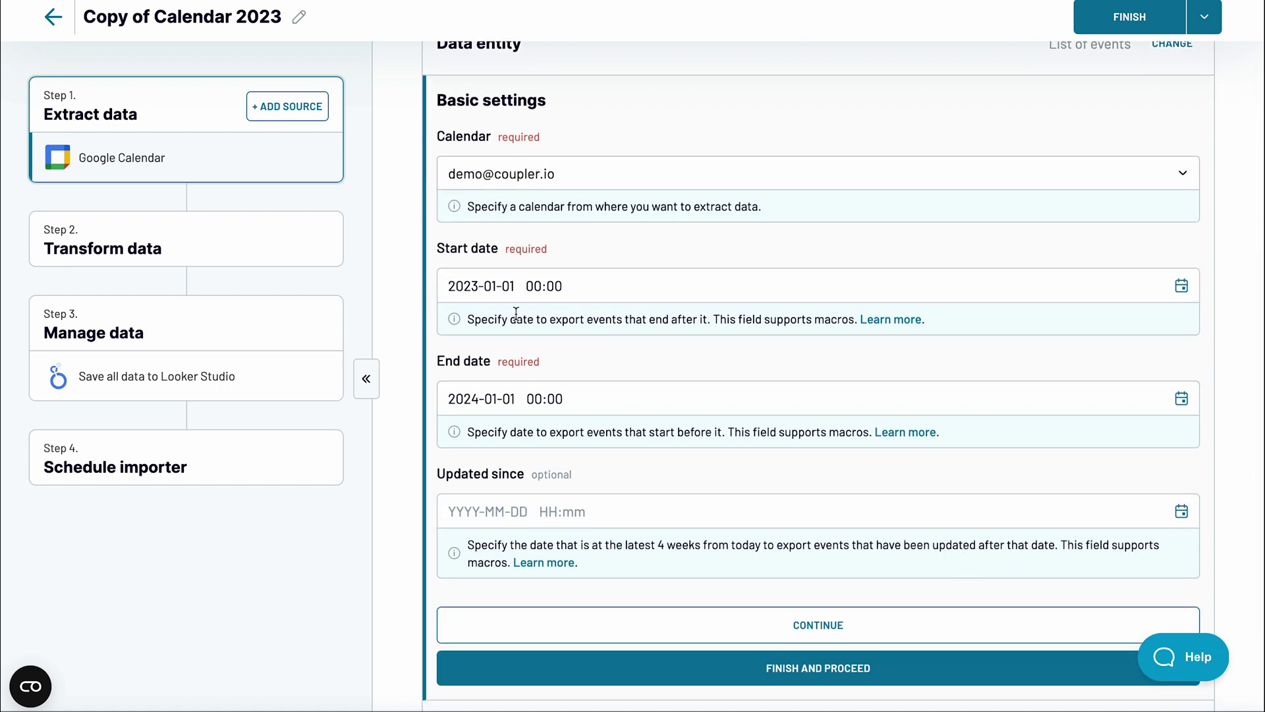
{"action": "left_click", "coordinate": [480, 288]}
{"action": "key", "text": "BackSpace"}
{"action": "type", "text": "2"}
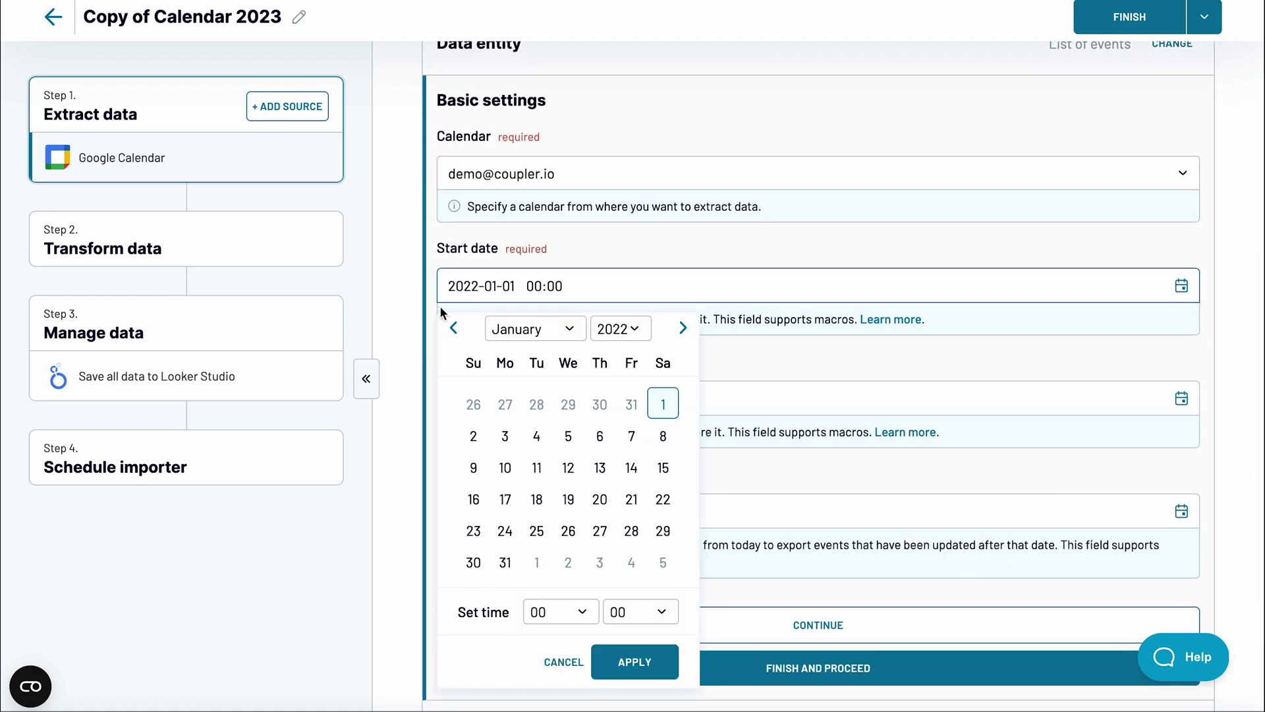
{"action": "left_click", "coordinate": [401, 329]}
{"action": "left_click", "coordinate": [480, 399]}
{"action": "key", "text": "BackSpace"}
{"action": "type", "text": "3-01-01 00:00"}
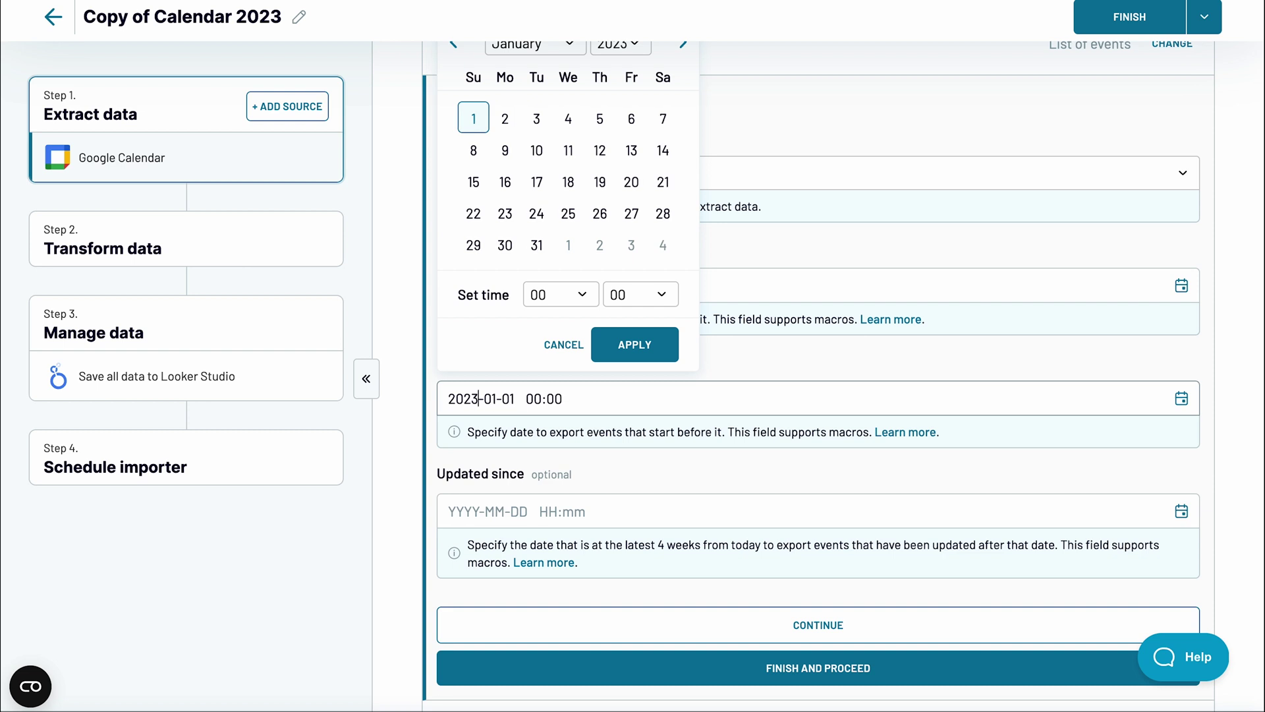
{"action": "left_click", "coordinate": [413, 431]}
- Replace the start date with {{monthago}} and the end date with {{today}}
{"action": "left_click", "coordinate": [519, 284]}
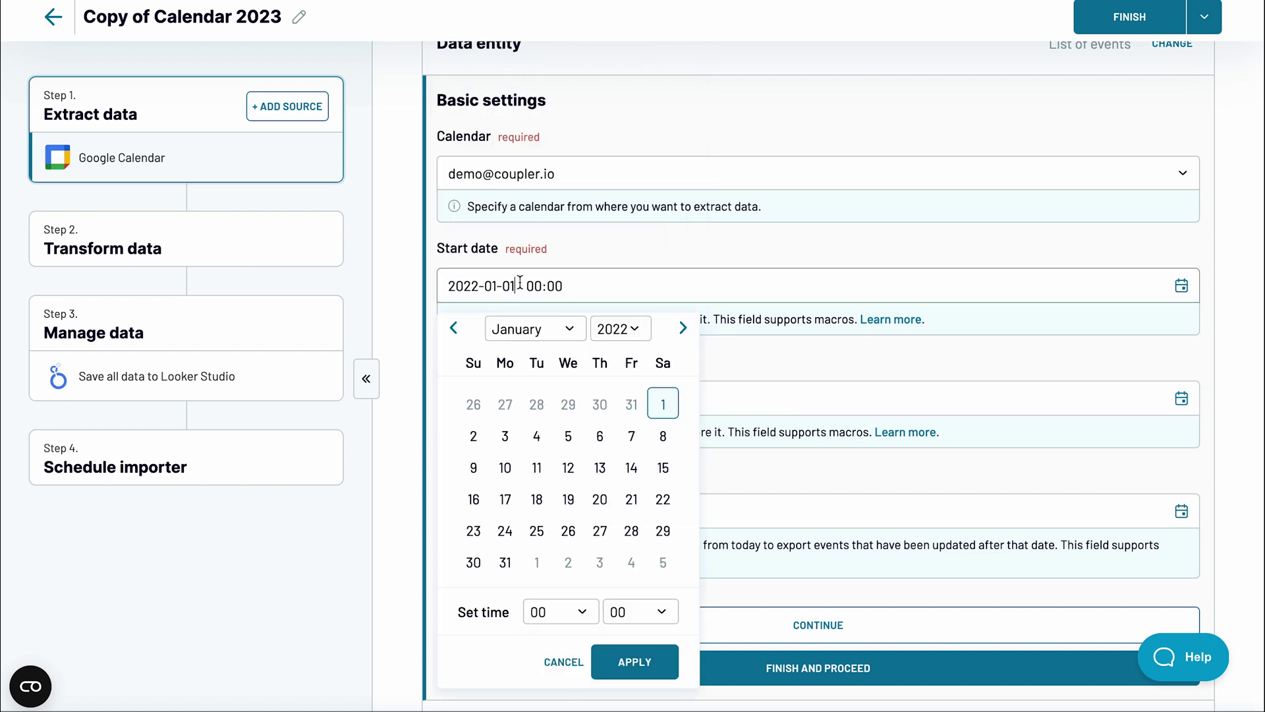
{"action": "type", "text": "{{m"}
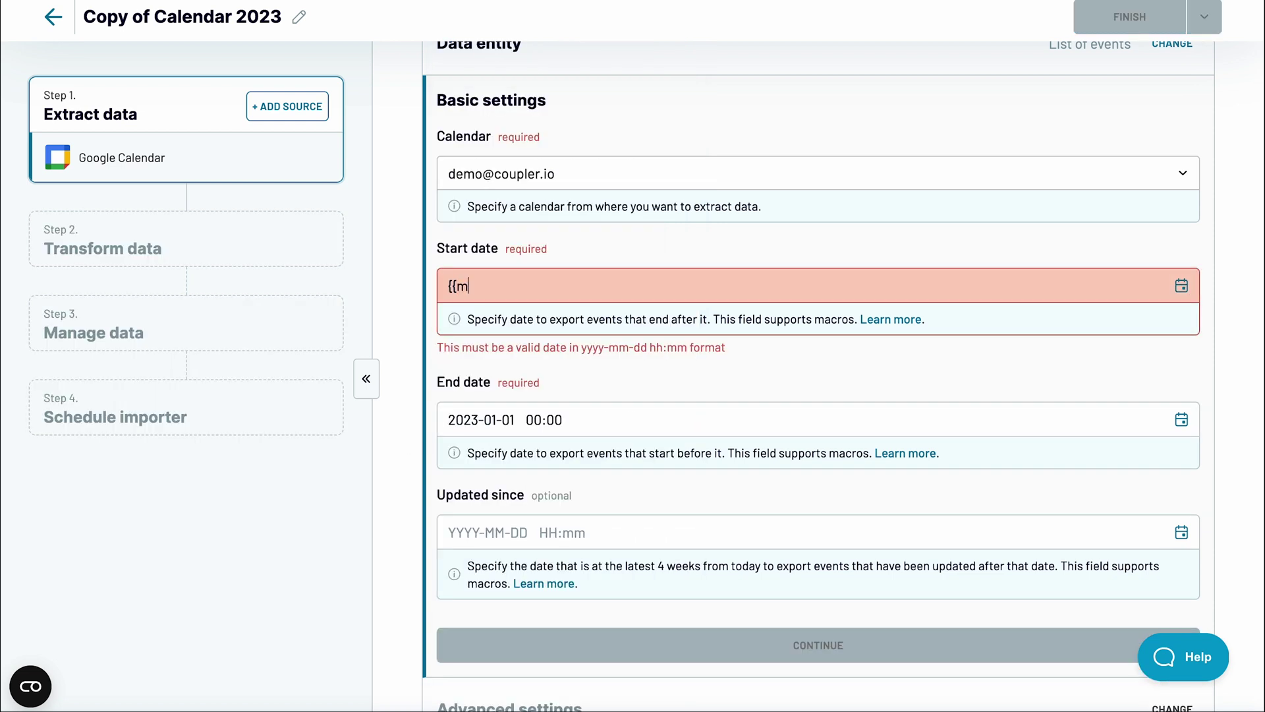
{"action": "type", "text": "}}"}
{"action": "left_click", "coordinate": [509, 398]}
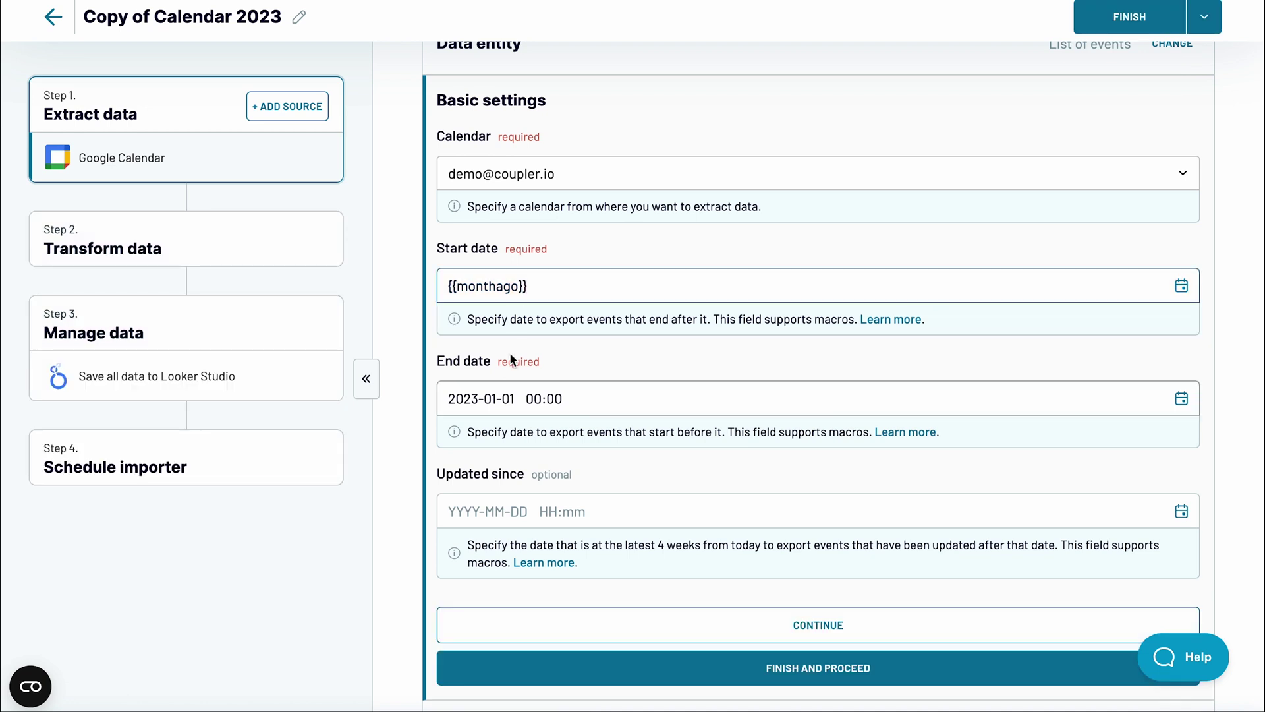
{"action": "type", "text": "{{today"}
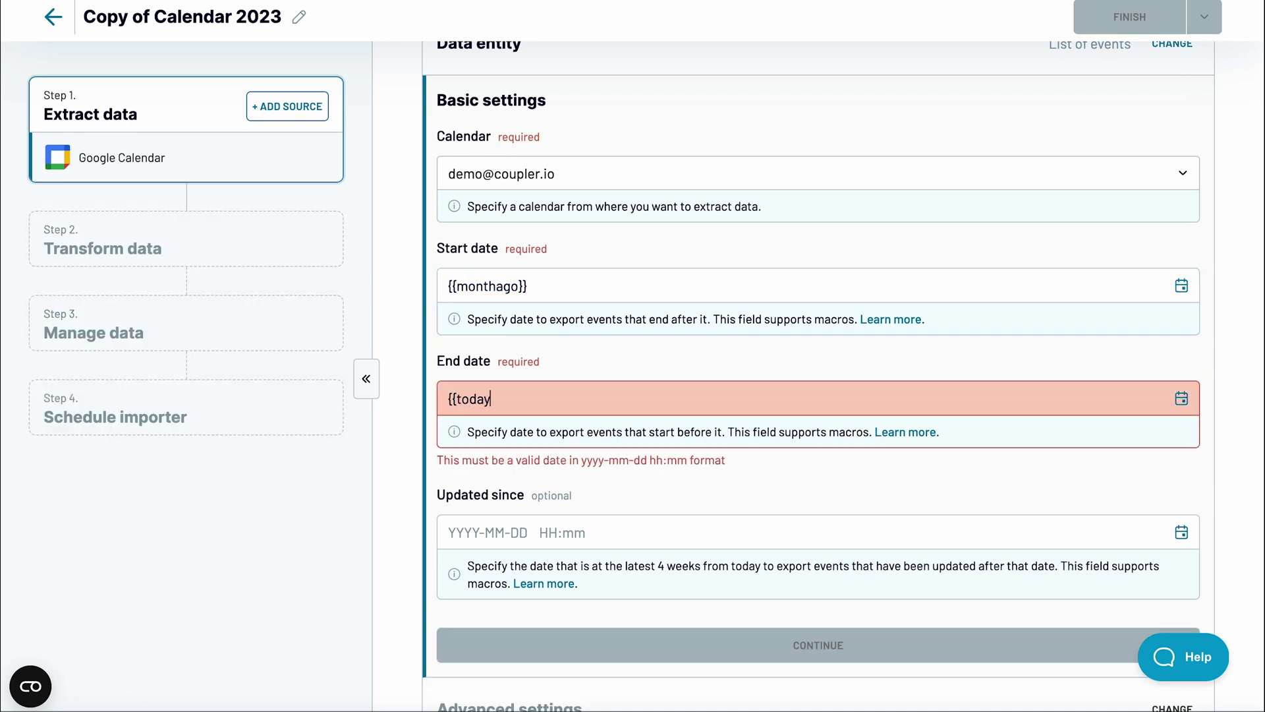
{"action": "type", "text": "}}"}
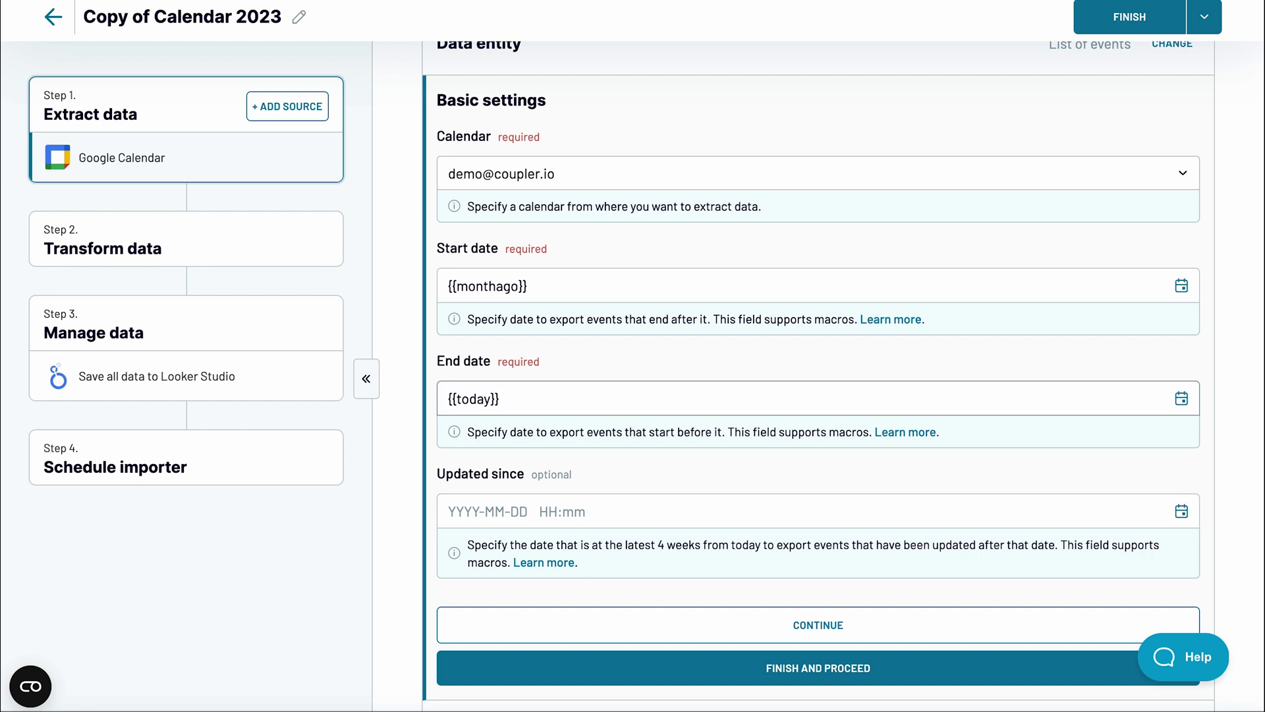
- Keep the daily Mon–Fri 09:00 schedule and run the importer
{"action": "left_click", "coordinate": [315, 469]}
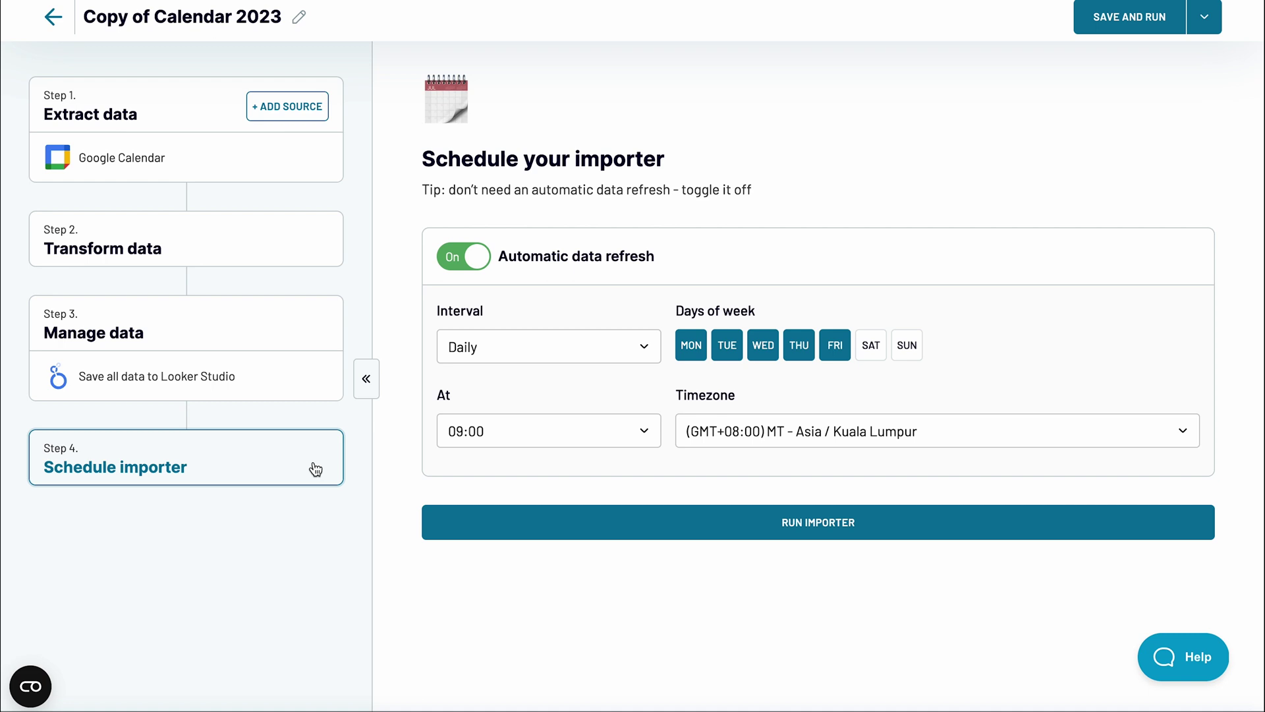
{"action": "left_click", "coordinate": [701, 522]}
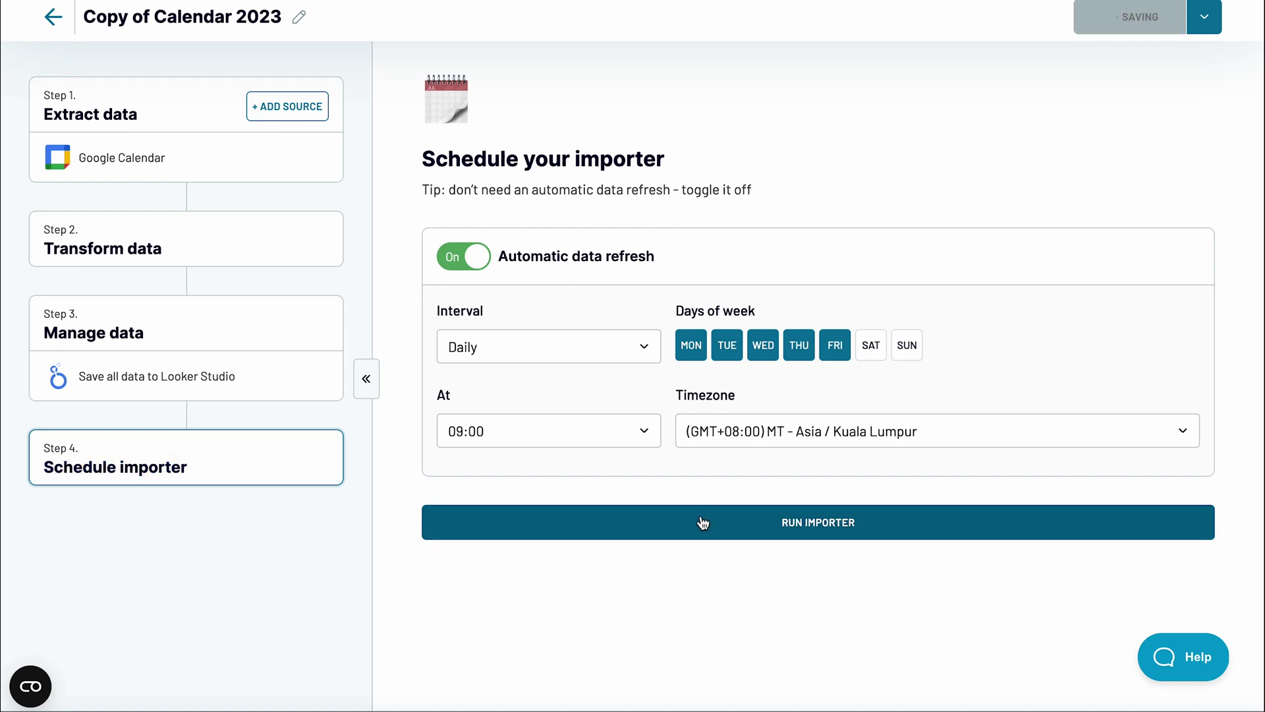